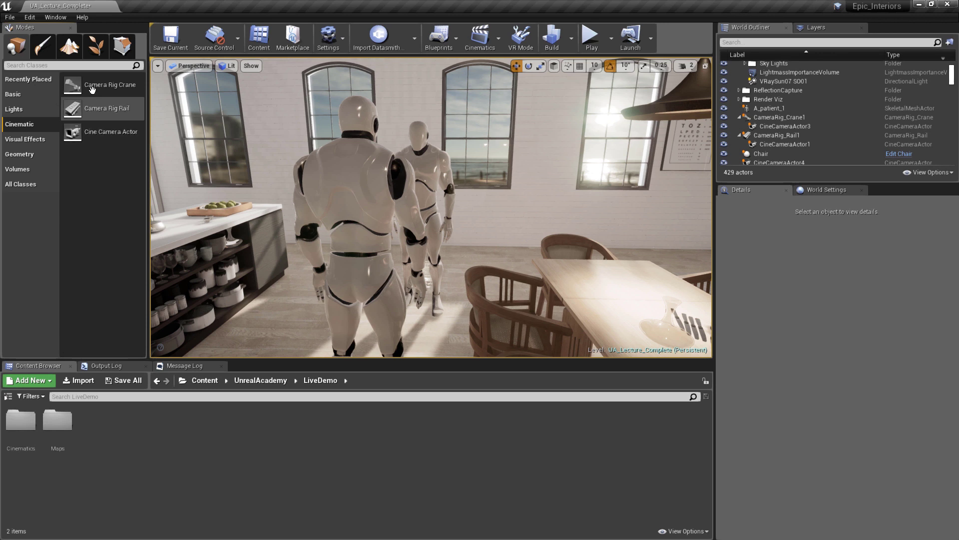
# - Place a basic Camera actor in the level from the placeable actors list
pyautogui.click(93, 66)
pyautogui.write('camera')
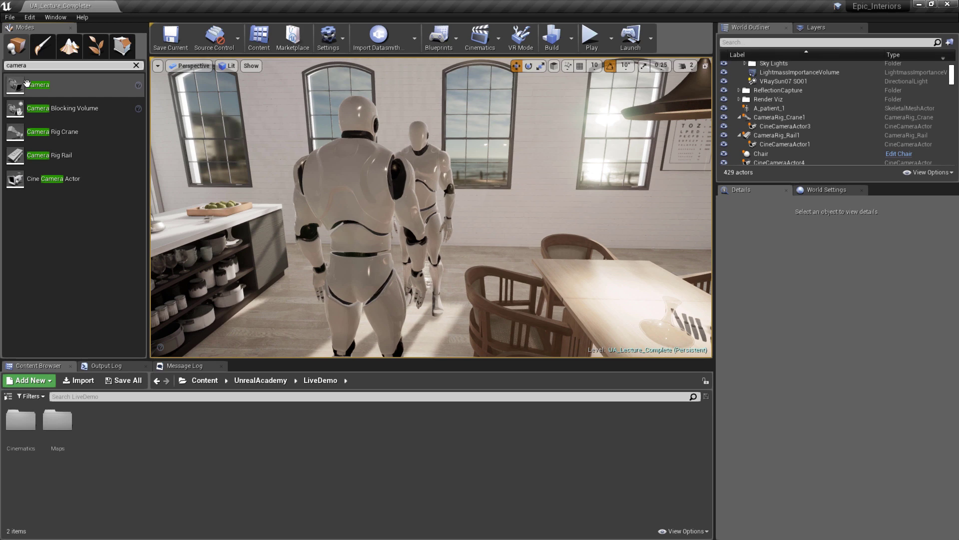
pyautogui.moveTo(25, 84); pyautogui.dragTo(291, 311)
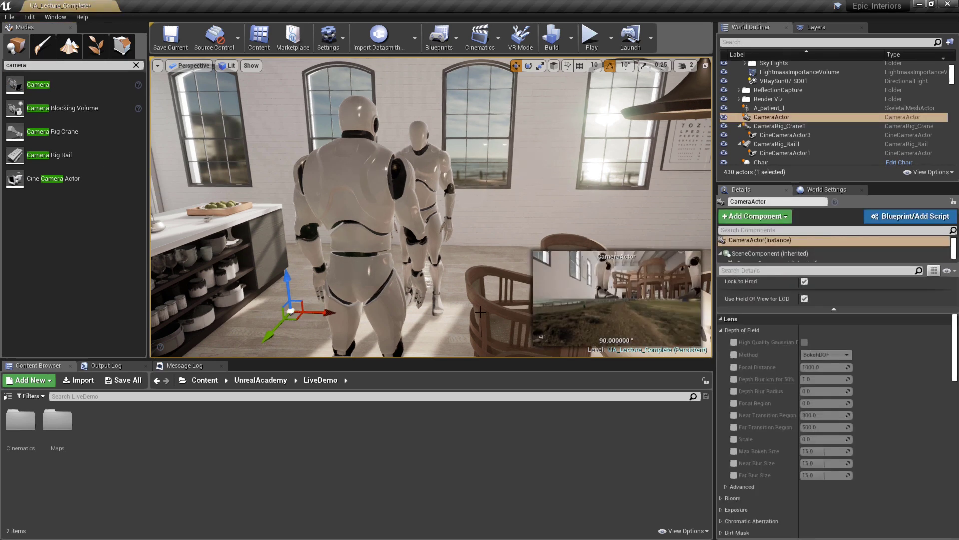
# - Override the camera's Depth of Field Method to CircleDOF and open MasterSequence in Sequencer
pyautogui.click(732, 355)
pyautogui.click(809, 356)
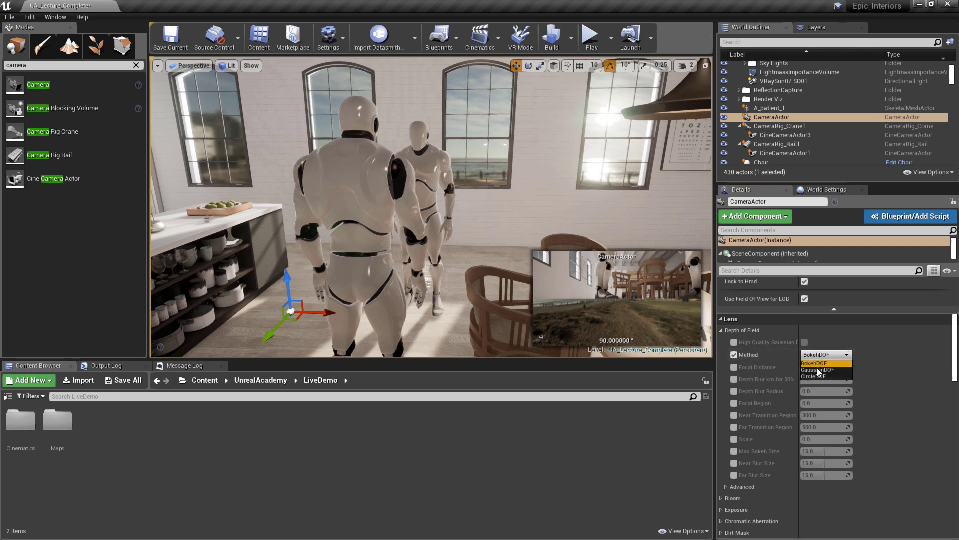
pyautogui.click(816, 376)
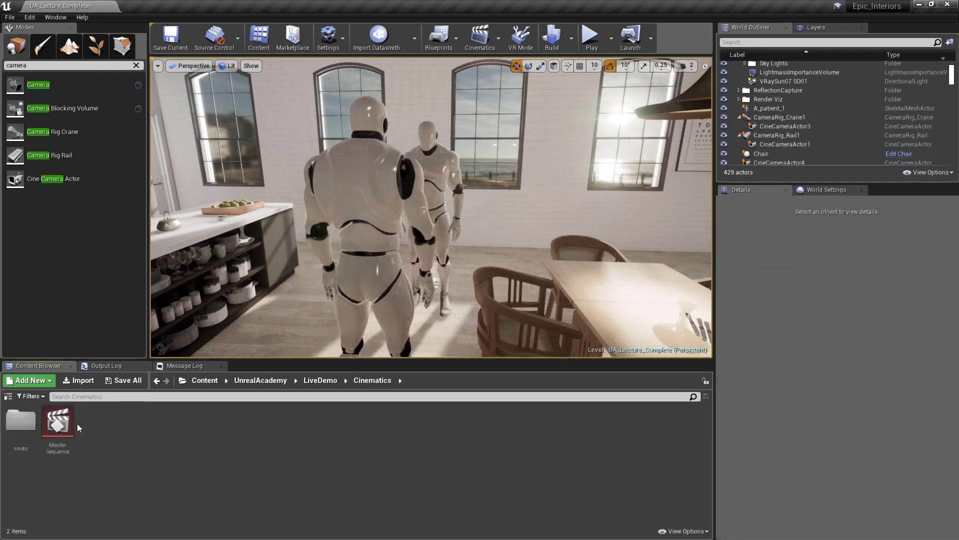
pyautogui.doubleClick(65, 421)
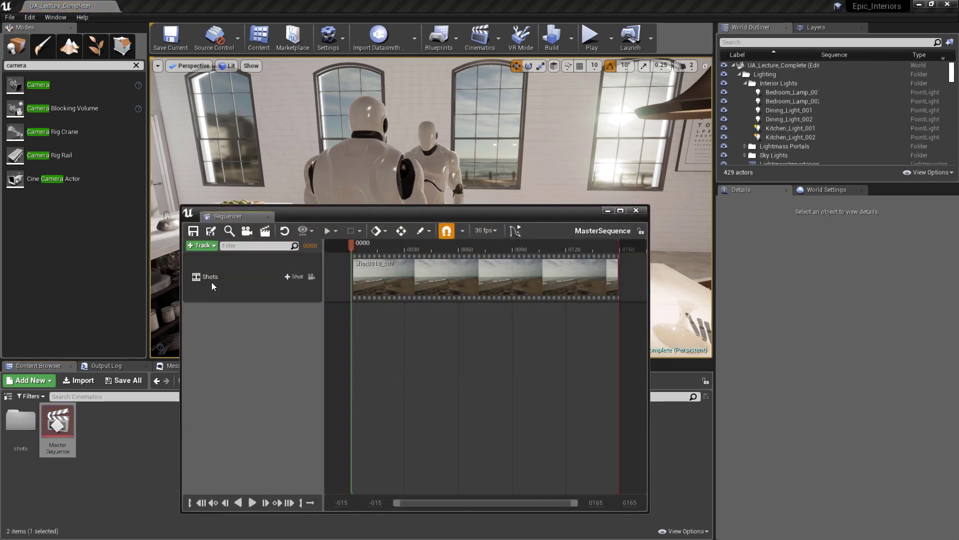
# - Open shot0010_001 and add a Cine Camera Actor to the scene and shot
pyautogui.doubleClick(402, 283)
pyautogui.moveTo(322, 214); pyautogui.dragTo(614, 233)
pyautogui.moveTo(15, 178); pyautogui.dragTo(294, 303)
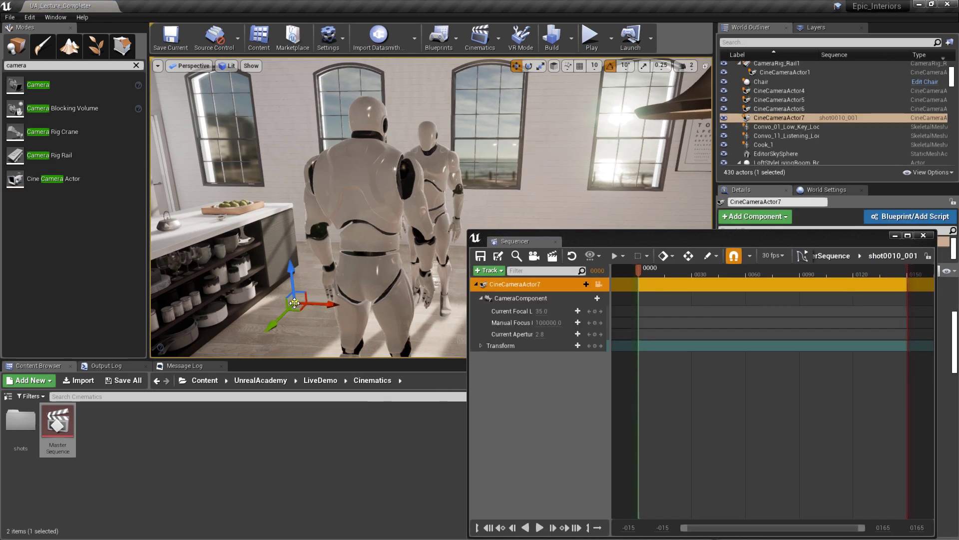
# - Pilot CineCameraActor7 in the viewport via its camera lock and select its track
pyautogui.click(136, 69)
pyautogui.click(16, 129)
pyautogui.click(557, 466)
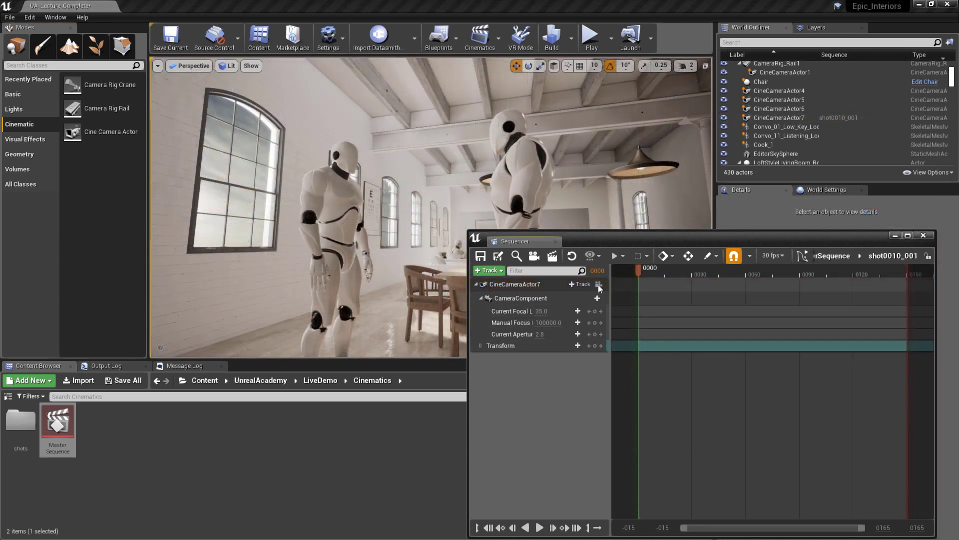
pyautogui.click(598, 284)
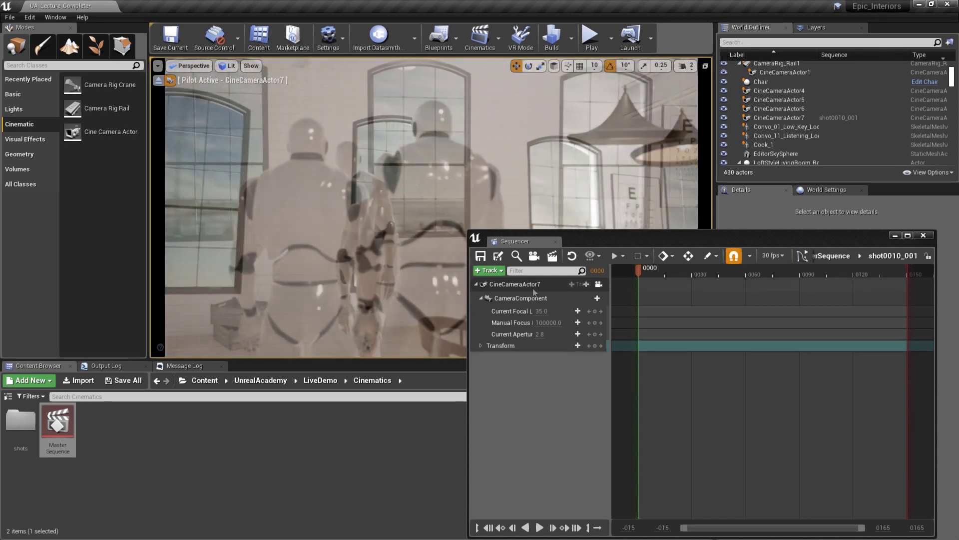
pyautogui.click(533, 287)
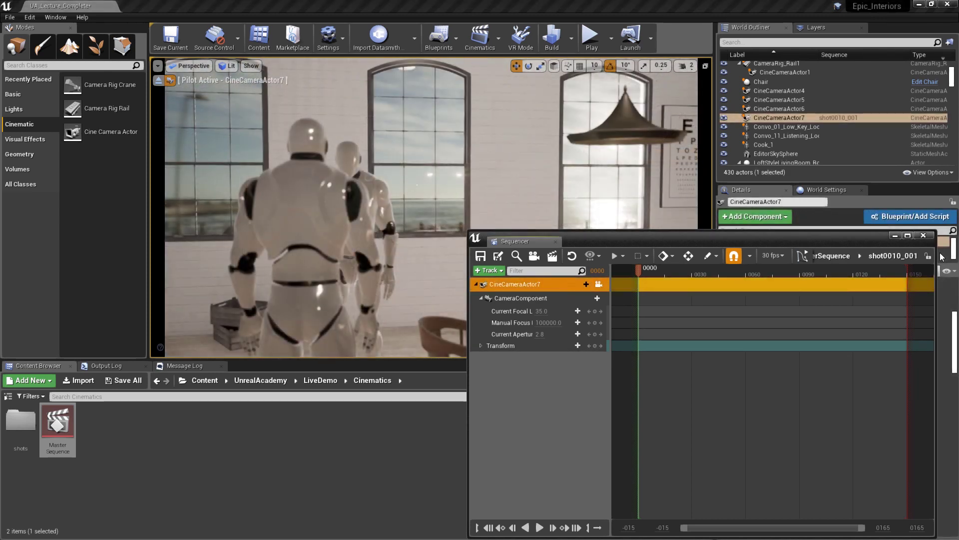
# - Hide Sequencer and keep the camera's 16:9 DSLR filmback preset
pyautogui.click(895, 235)
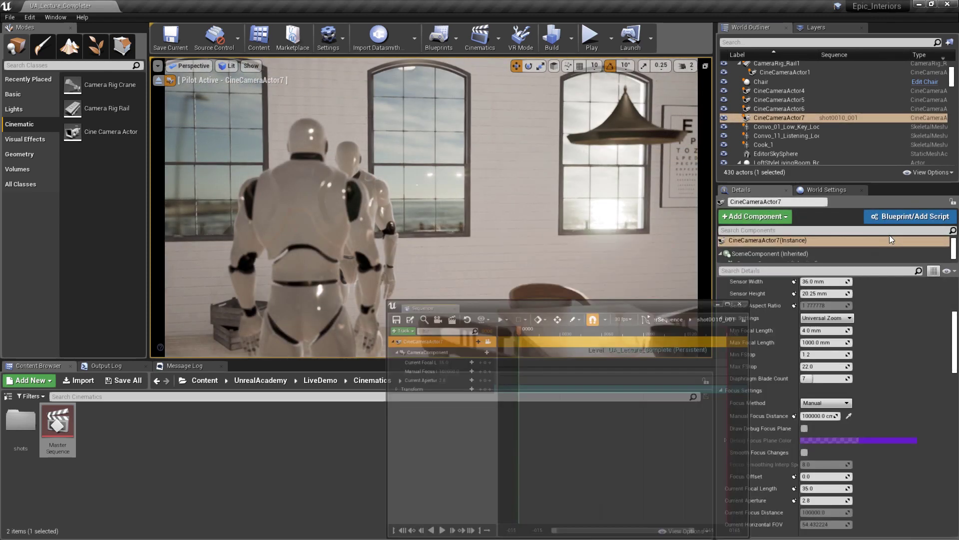
pyautogui.scroll(5, 953, 330)
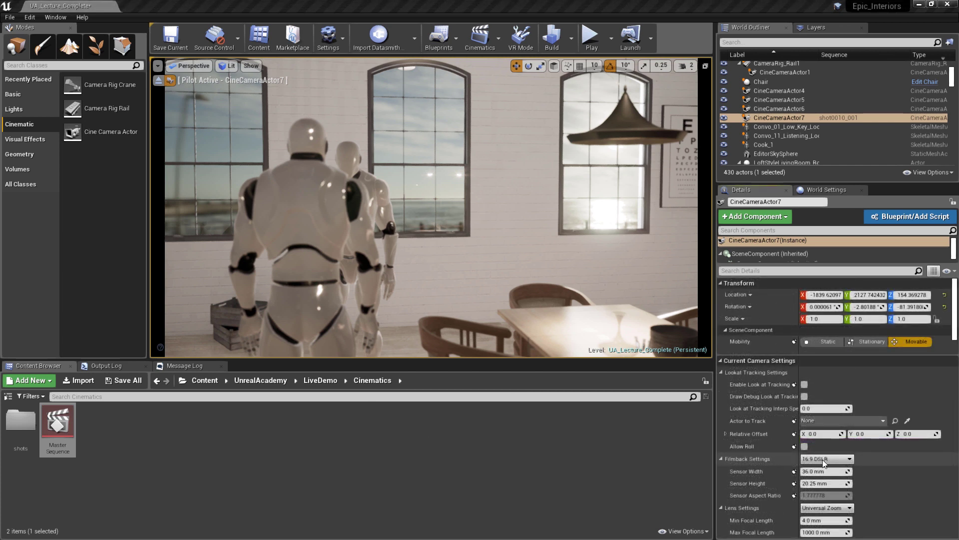
pyautogui.click(823, 460)
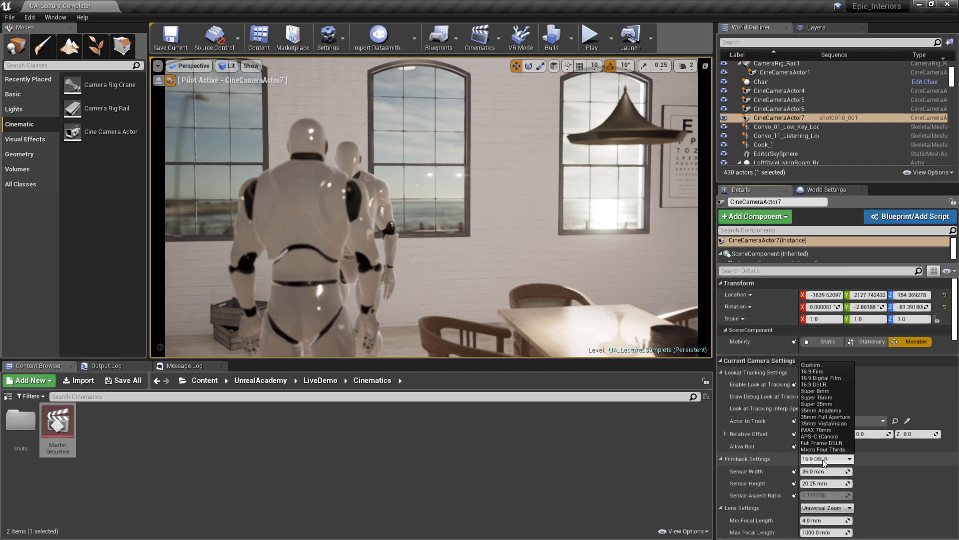
pyautogui.click(818, 384)
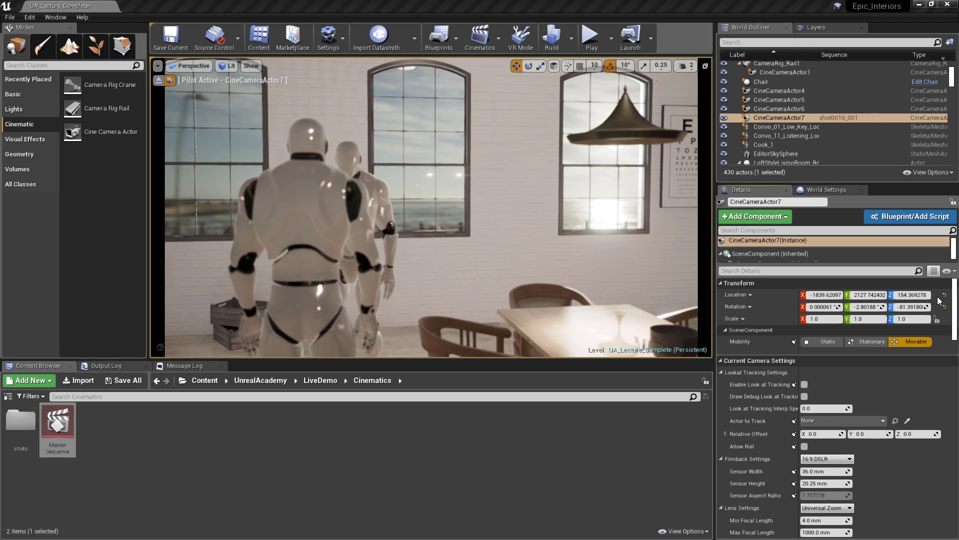
# - Keep the Universal Zoom lens preset in Lens Settings
pyautogui.moveTo(955, 317); pyautogui.dragTo(955, 336)
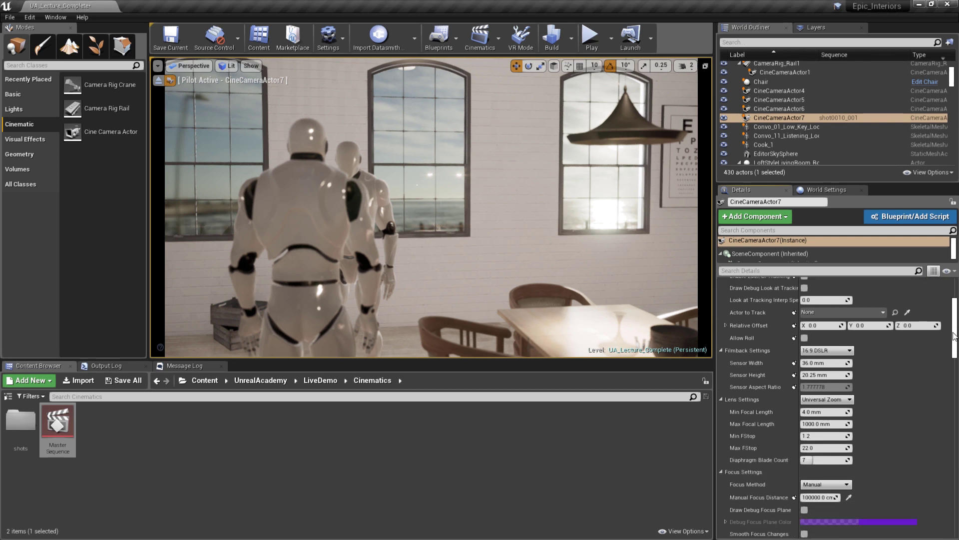
pyautogui.click(849, 400)
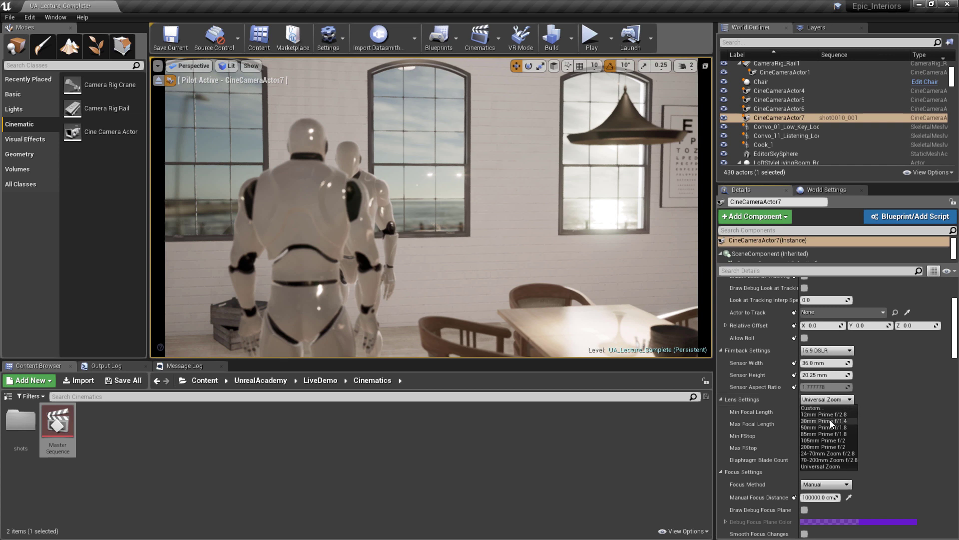
pyautogui.click(834, 465)
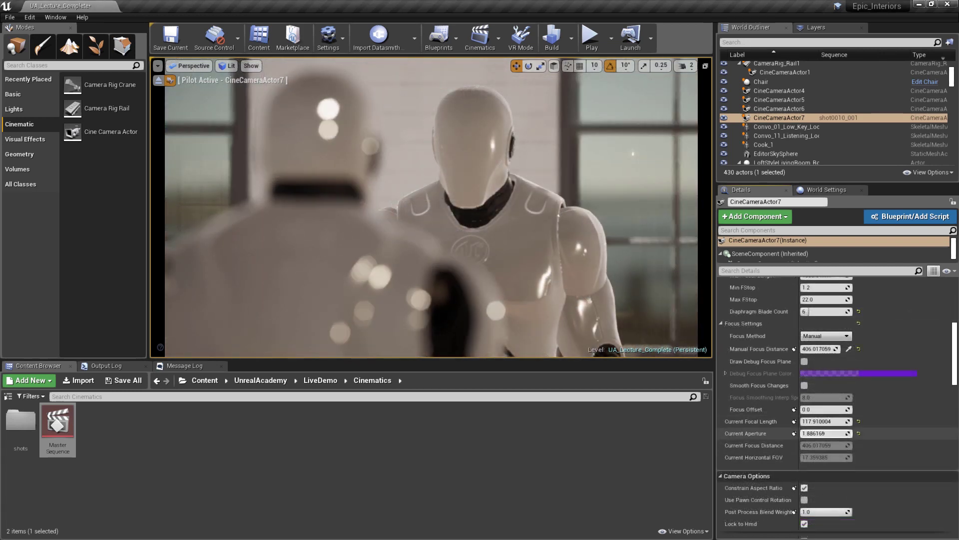
# - Nudge the current aperture to about 2.23 and set Diaphragm Blade Count to 7
pyautogui.moveTo(825, 433); pyautogui.dragTo(845, 433)
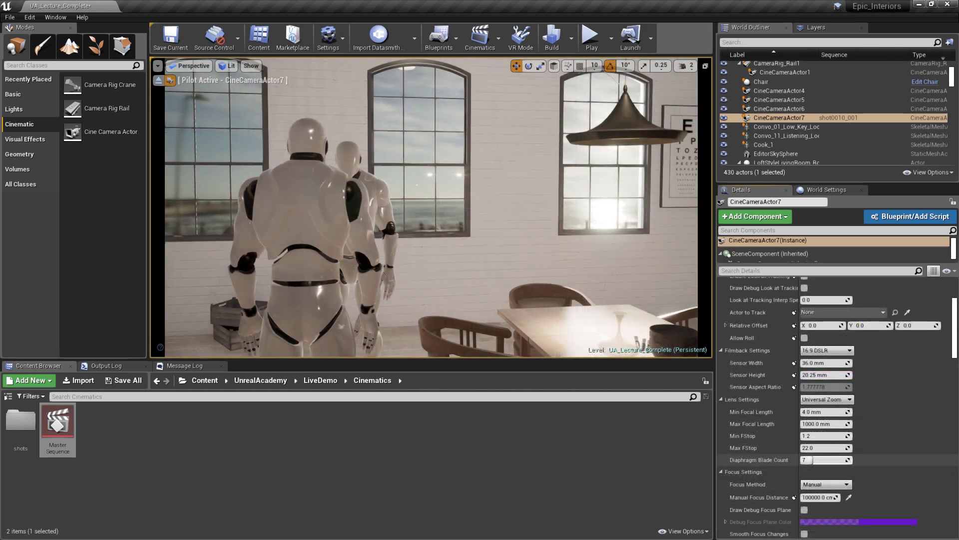
pyautogui.moveTo(812, 460); pyautogui.dragTo(839, 460)
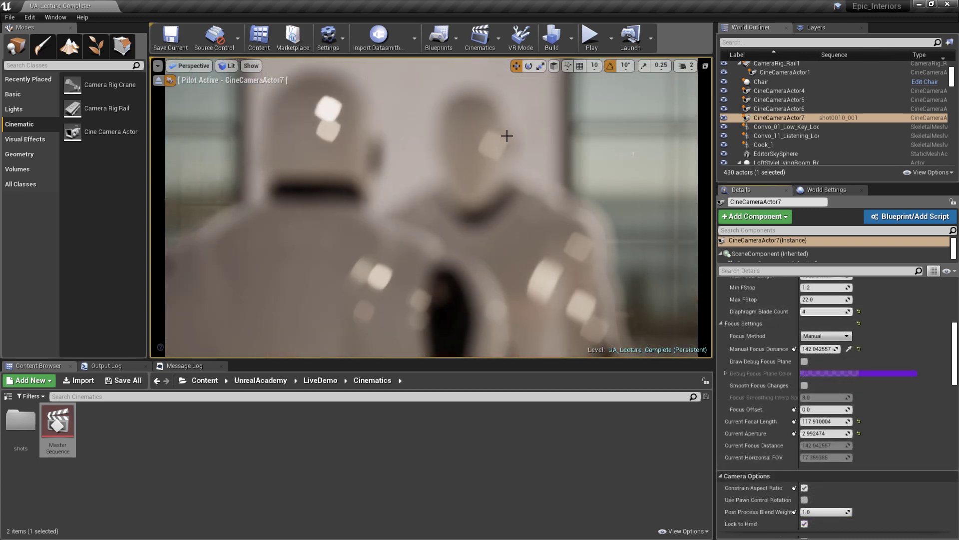
pyautogui.moveTo(808, 312); pyautogui.dragTo(816, 311)
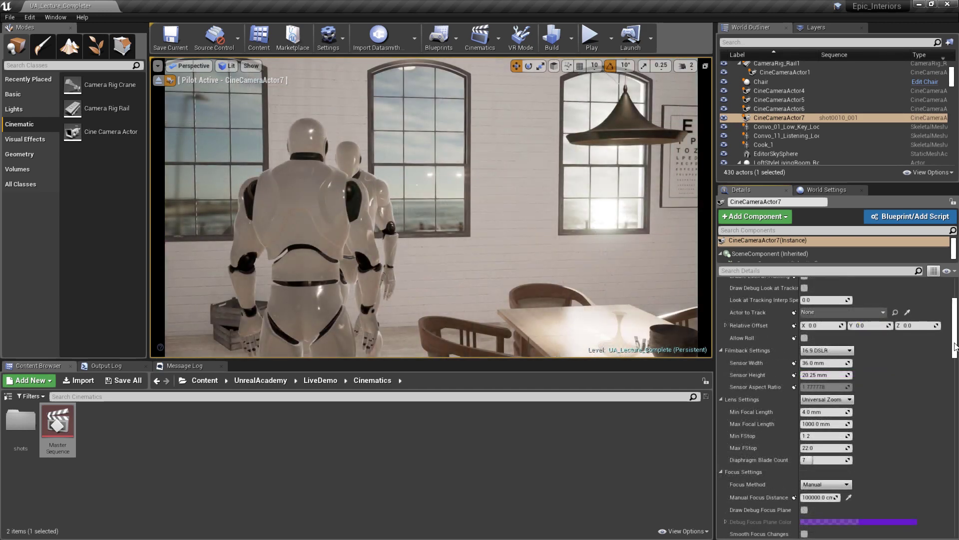
pyautogui.moveTo(955, 343); pyautogui.dragTo(955, 368)
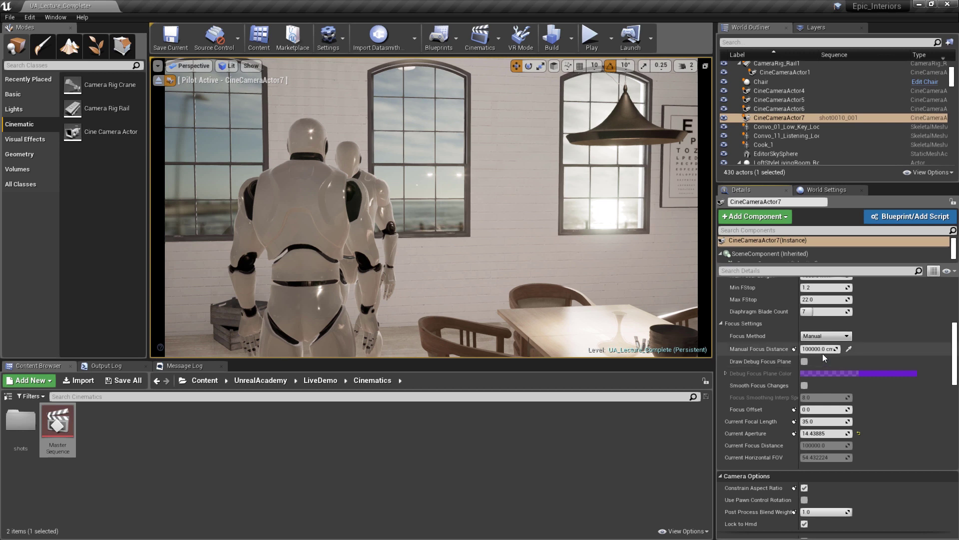
# - Eyedrop the focus point on the robots and fine-tune focus to 225.9 cm using the debug plane
pyautogui.moveTo(823, 353); pyautogui.dragTo(855, 352)
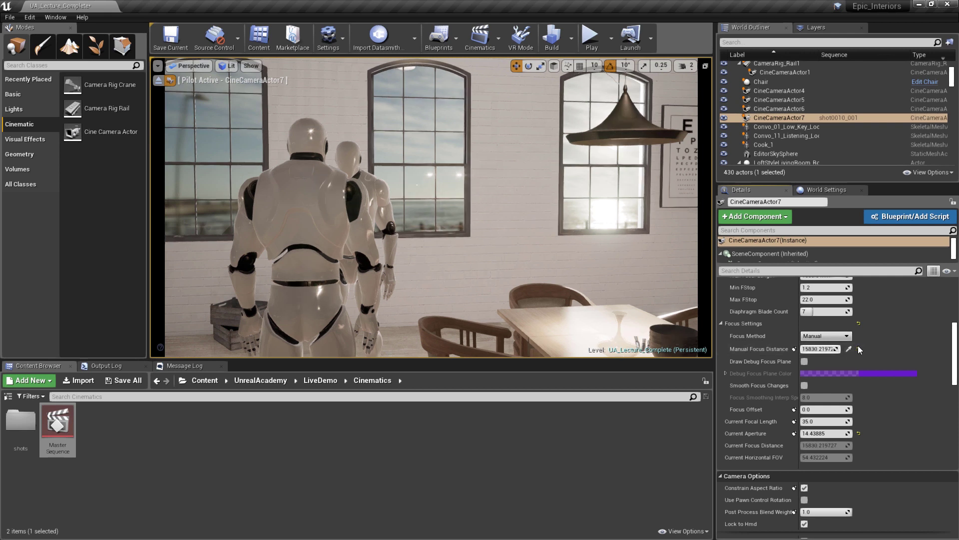
pyautogui.click(849, 349)
pyautogui.click(352, 163)
pyautogui.click(805, 361)
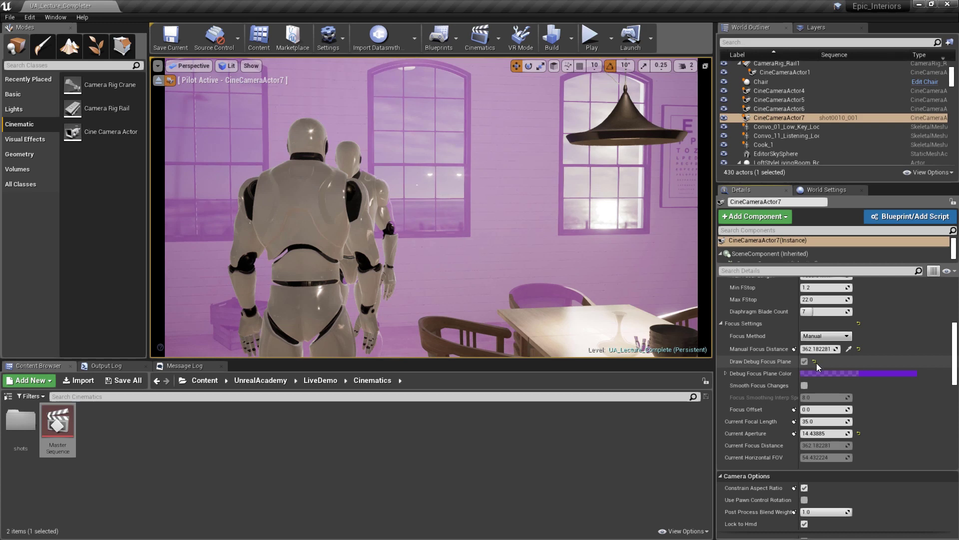
pyautogui.moveTo(819, 349); pyautogui.dragTo(856, 353)
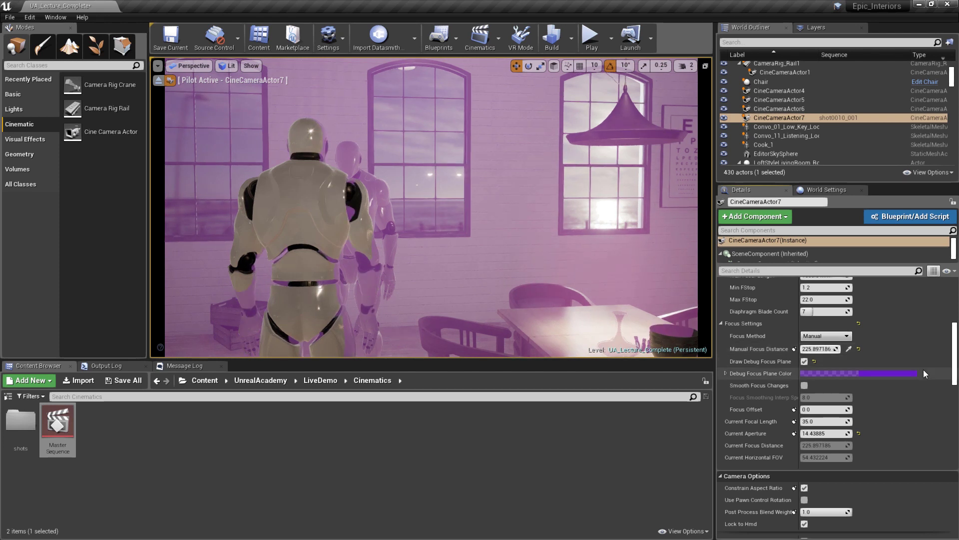
pyautogui.click(804, 360)
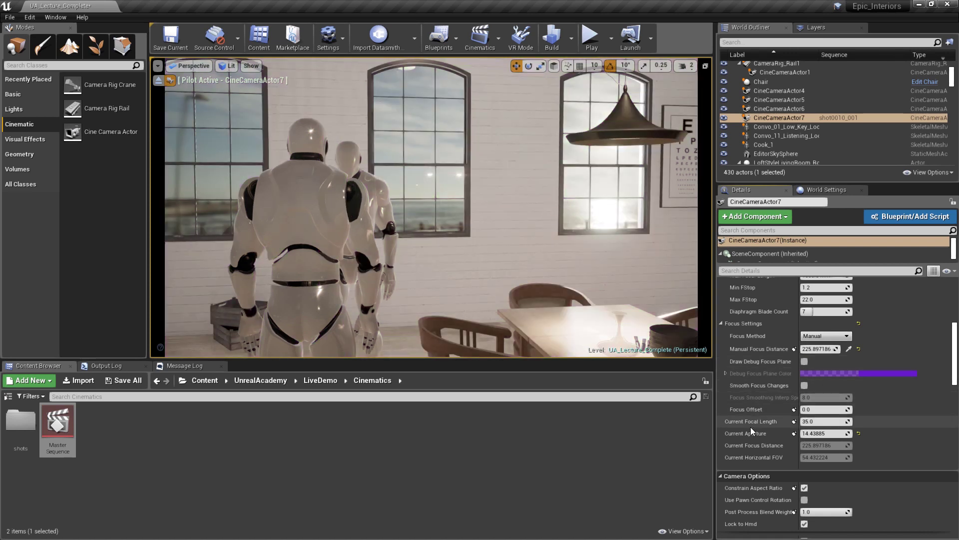
# - Set focal length to 54.66 mm, manual focus distance to 17.67 cm and aperture to 4.91
pyautogui.moveTo(817, 422); pyautogui.dragTo(859, 423)
pyautogui.moveTo(819, 348); pyautogui.dragTo(795, 349)
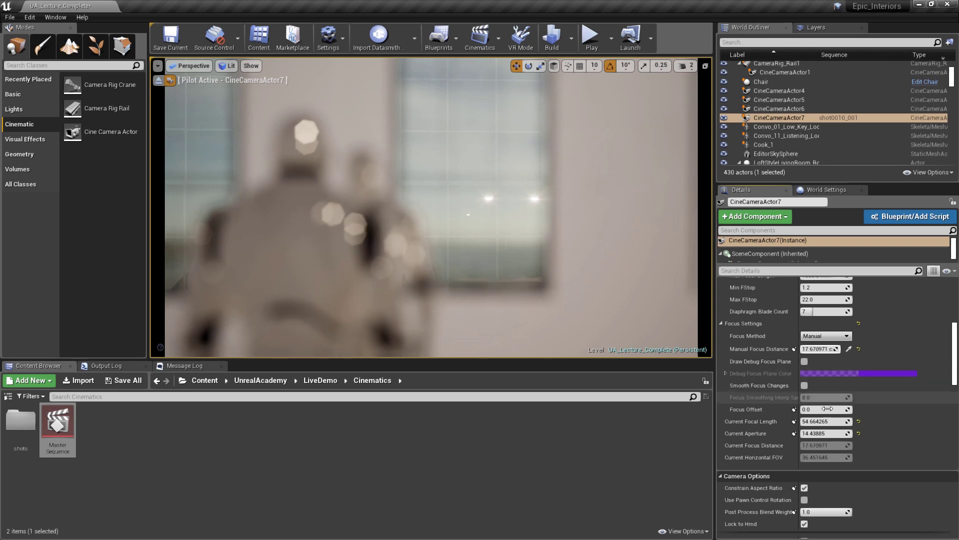
pyautogui.moveTo(809, 433); pyautogui.dragTo(883, 437)
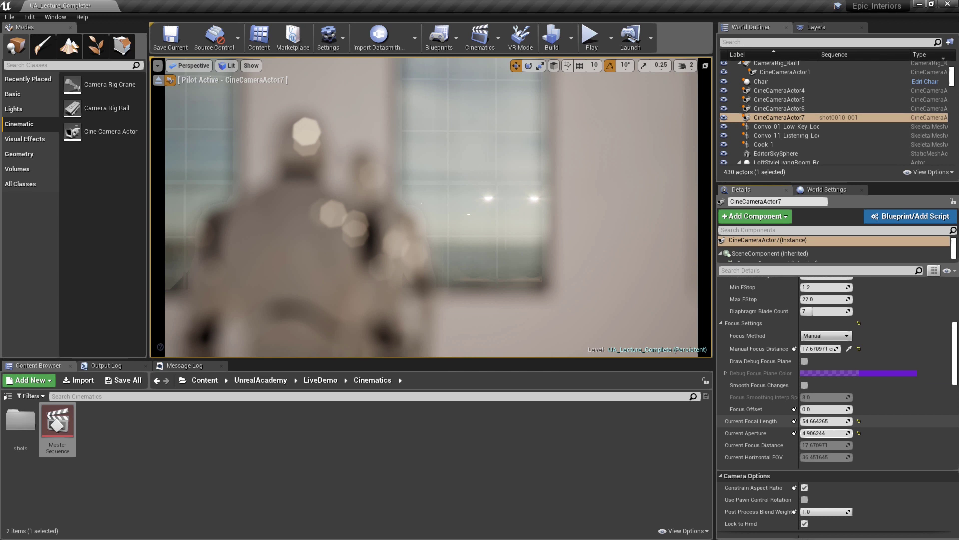
# - Visualize Depth of Field Layers in the viewport and raise the focus distance to about 300
pyautogui.click(249, 67)
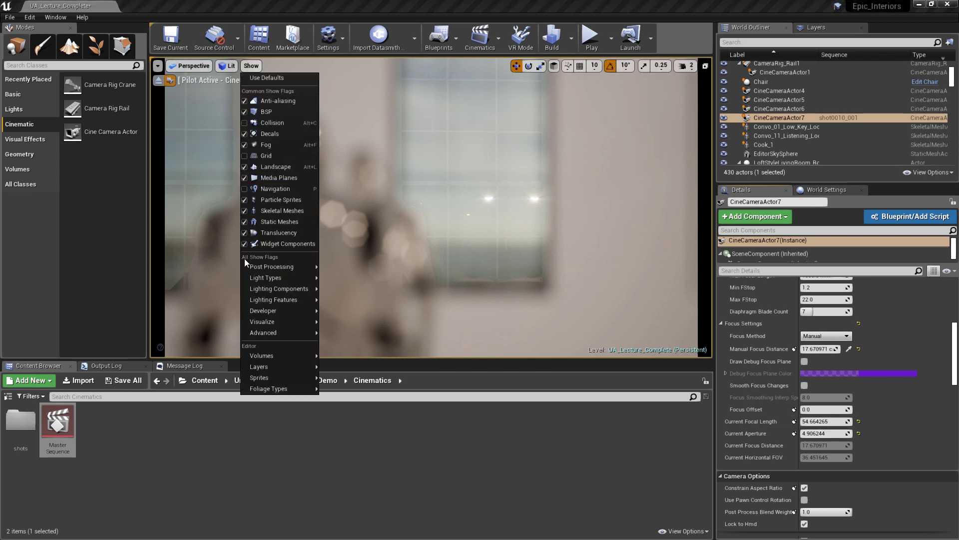
pyautogui.moveTo(251, 323)
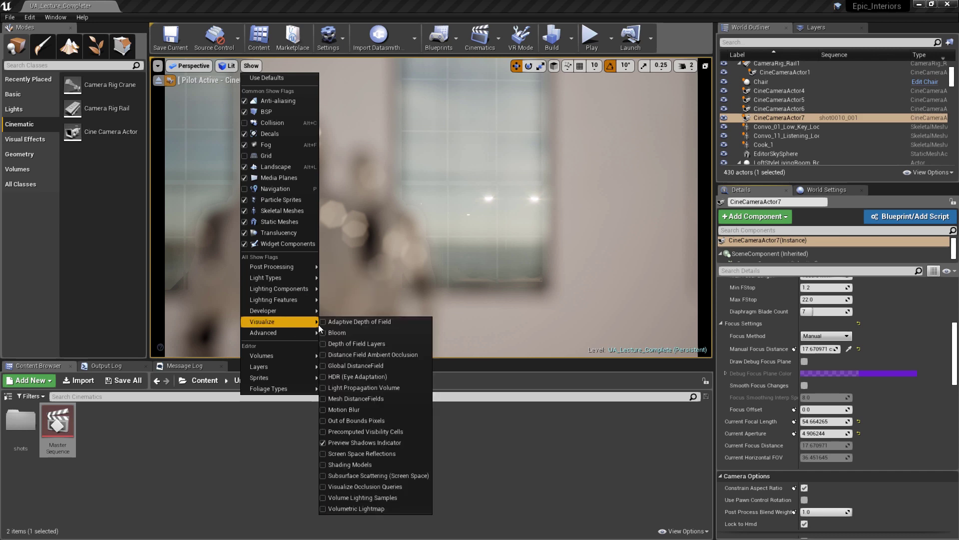
pyautogui.click(373, 345)
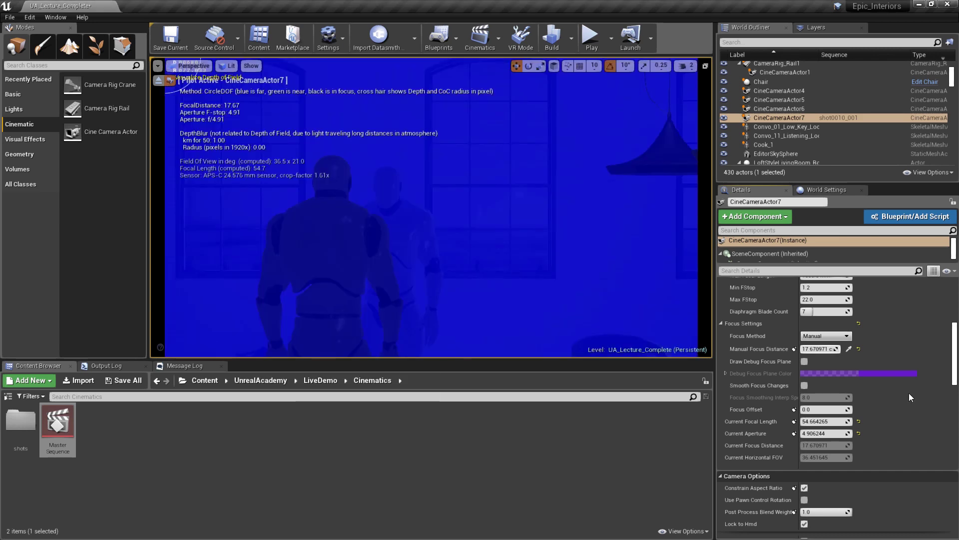
pyautogui.moveTo(815, 351)
pyautogui.mouseDown()
pyautogui.moveTo(906, 350)
pyautogui.moveTo(875, 351)
pyautogui.mouseUp()
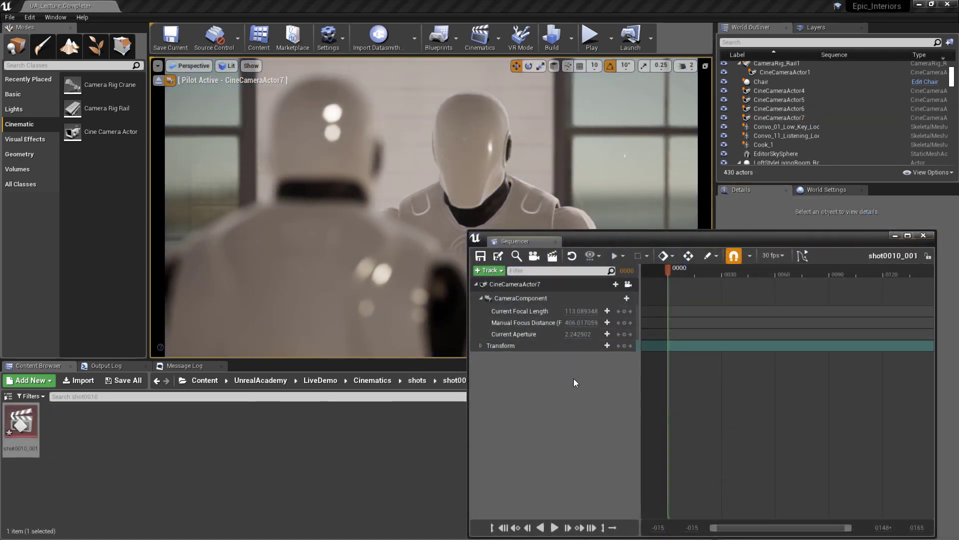
# - Key focal length, focus distance and aperture at frame 0, then focal length 83.5 mm at frame 60
pyautogui.click(624, 311)
pyautogui.click(625, 322)
pyautogui.click(624, 333)
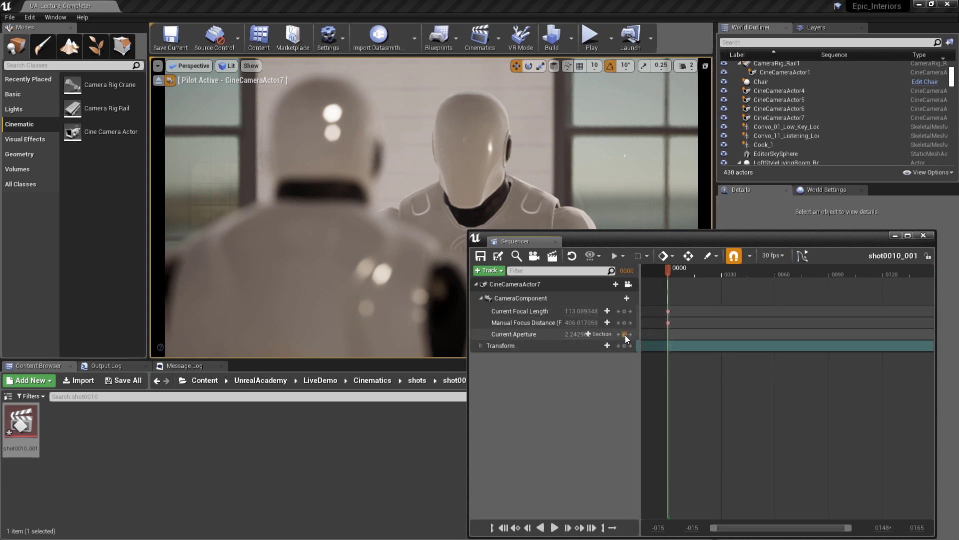
pyautogui.moveTo(754, 274); pyautogui.dragTo(776, 275)
pyautogui.moveTo(582, 310); pyautogui.dragTo(601, 334)
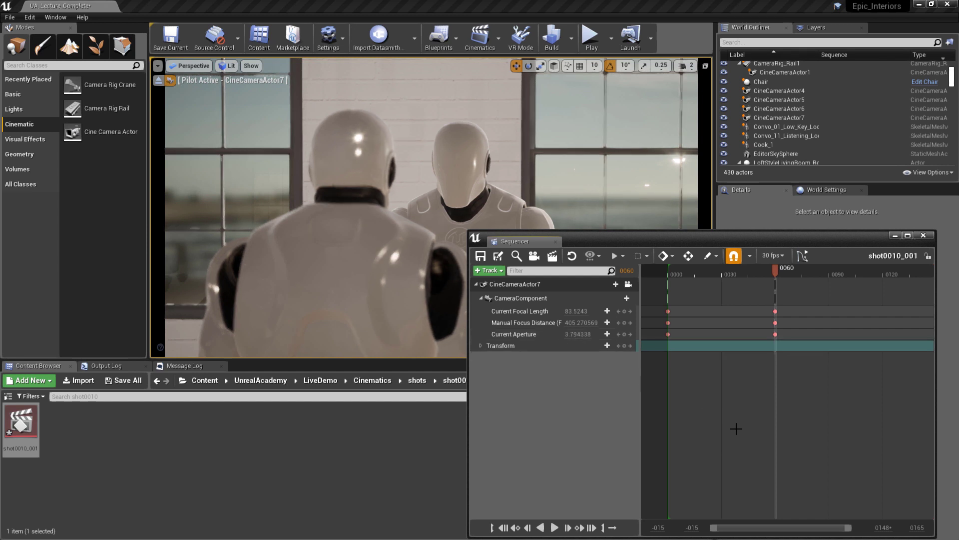